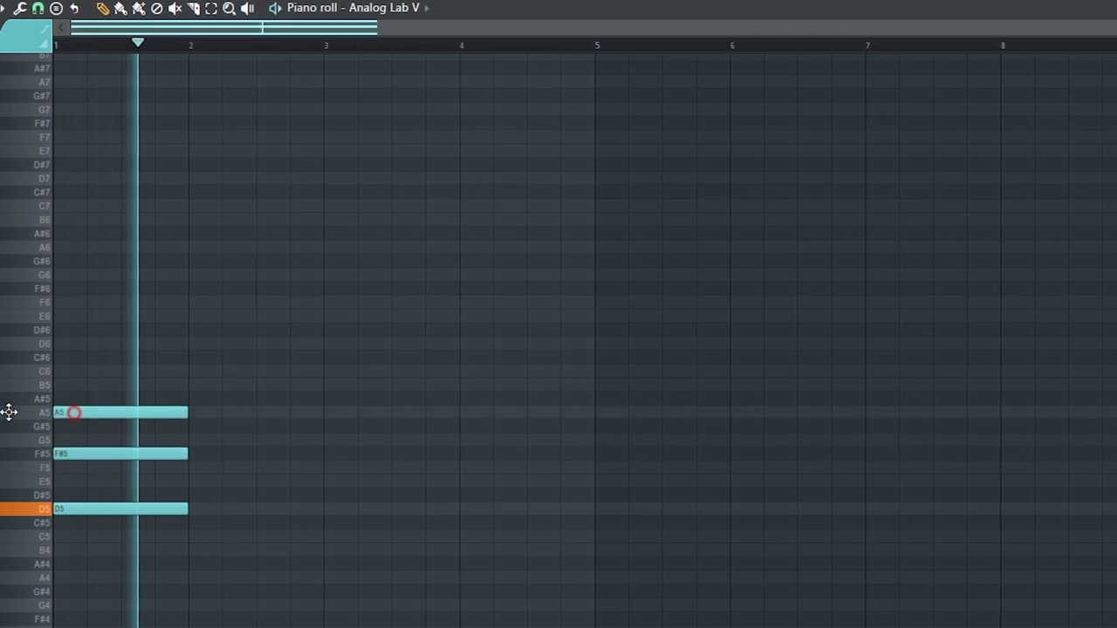
# - Lengthen the D5, F#5, A5, C#6 chord to two bars and duplicate it over bars 3–4 with B5 as its top note
pyautogui.hotkey('ctrl', 'a')
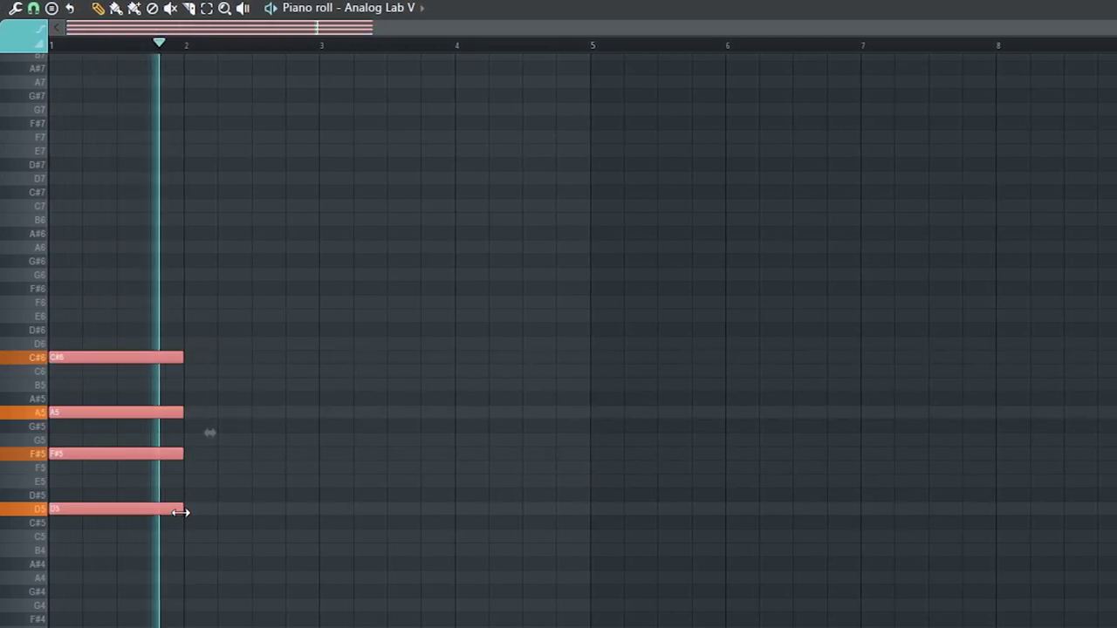
pyautogui.hotkey('ctrl', 'b')
pyautogui.click(354, 359)
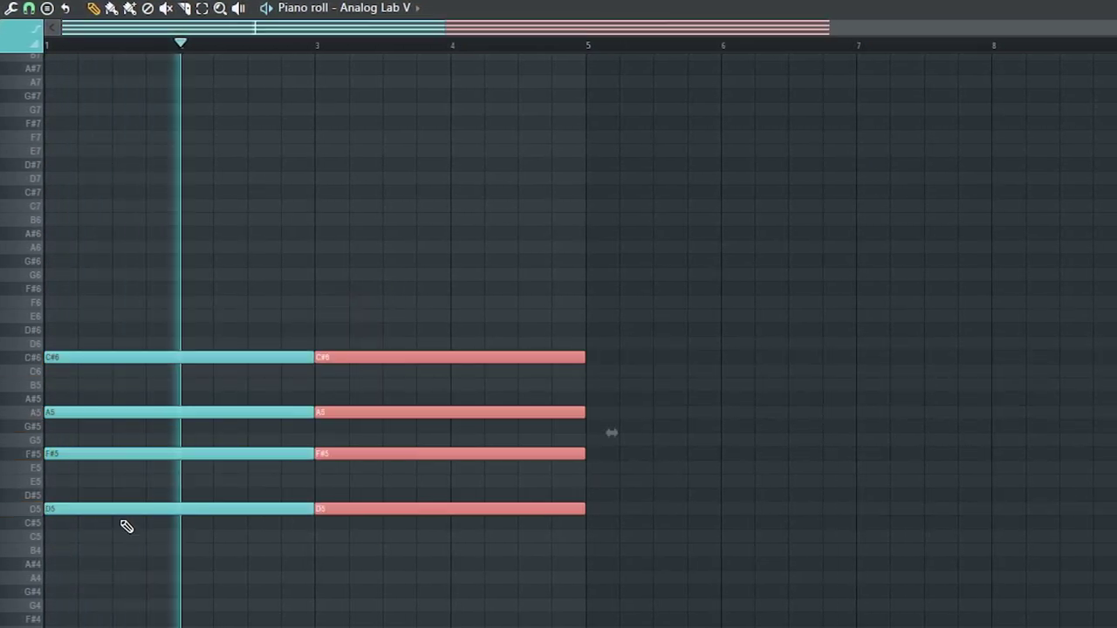
pyautogui.hotkey('shift', 'Down')
pyautogui.hotkey('shift', 'Down')
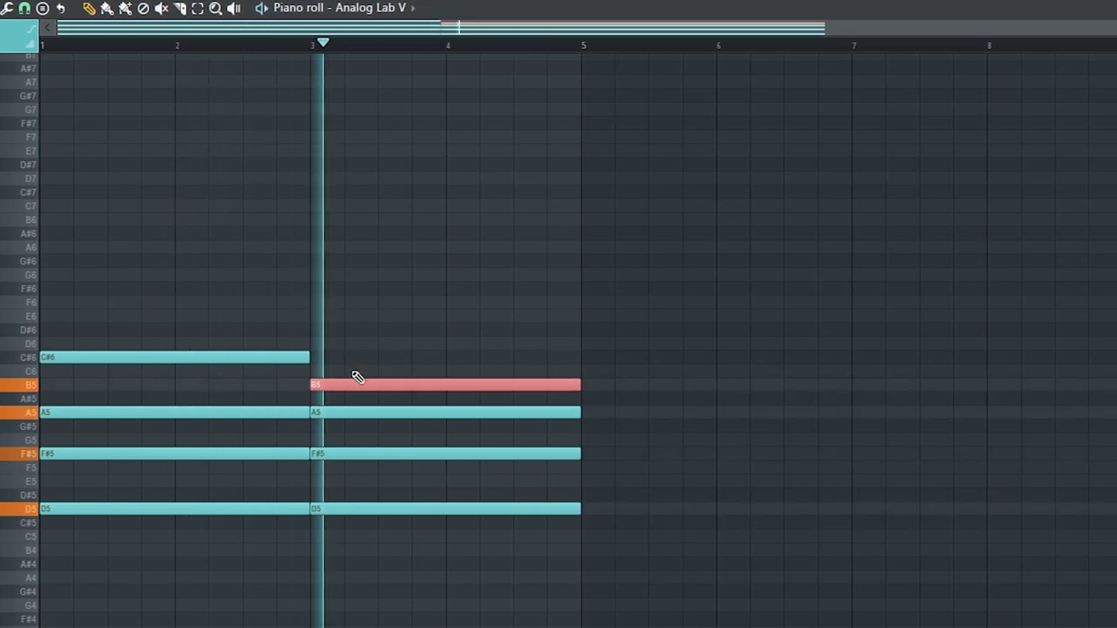
# - Lower the bar 4 chord's D5 to C#5 and F#5 to E5, and duplicate the four-bar progression over bars 5–8
pyautogui.moveTo(441, 534); pyautogui.dragTo(486, 521)
pyautogui.click(472, 453)
pyautogui.moveTo(476, 454); pyautogui.dragTo(466, 479)
pyautogui.hotkey('ctrl', 'a')
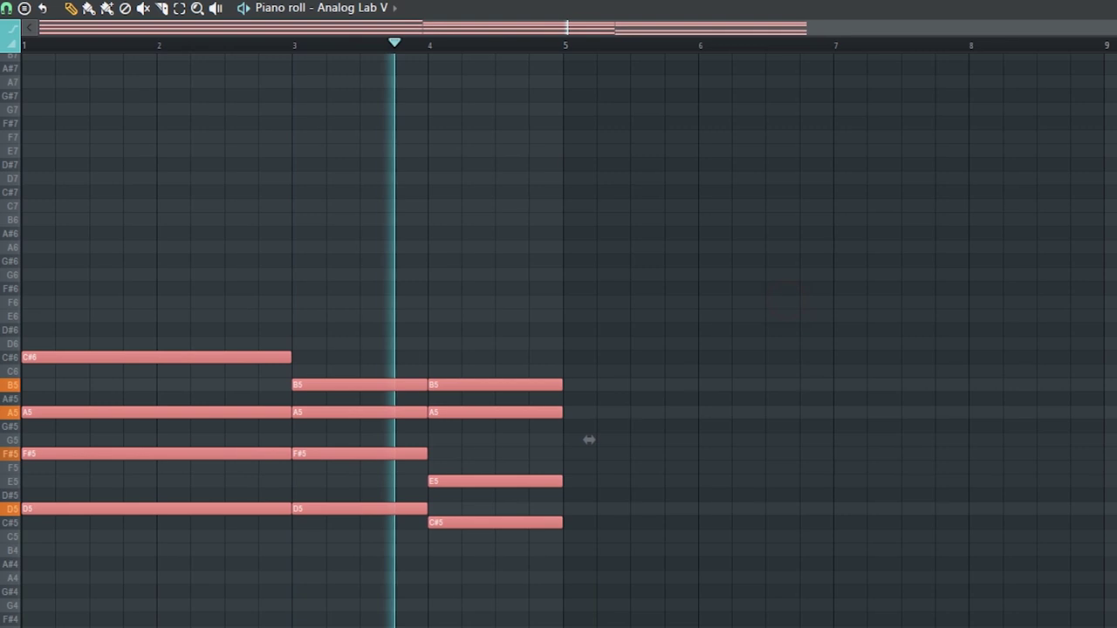
pyautogui.hotkey('ctrl', 'b')
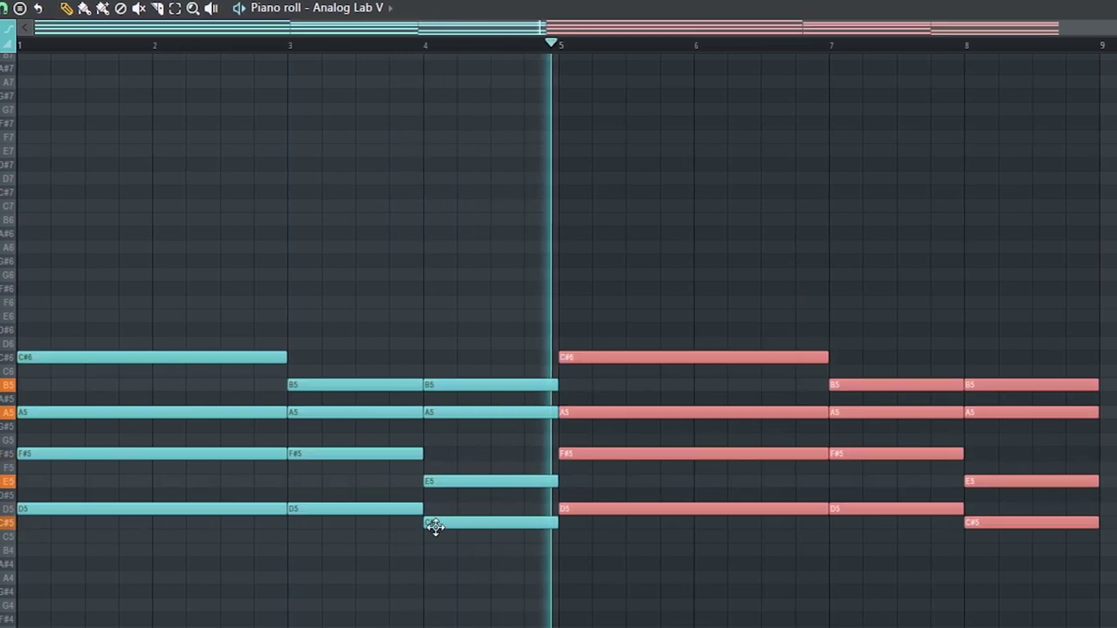
# - Add top notes to the second half: F#6 over bars 5–6, A6 in bar 7 and E6 in bar 8
pyautogui.click(576, 290)
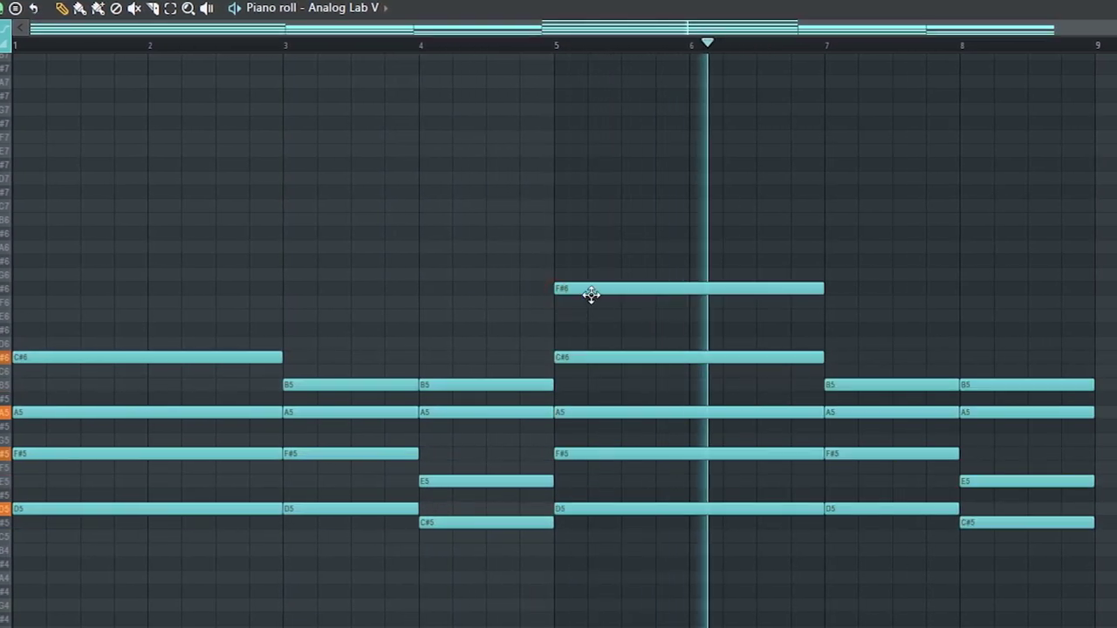
pyautogui.click(834, 248)
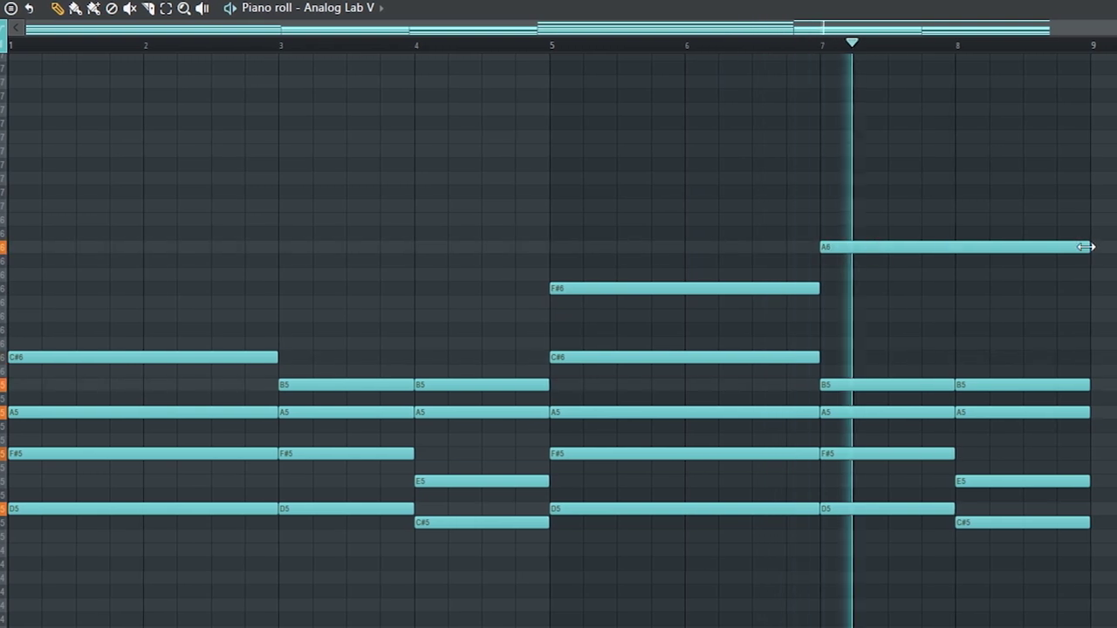
pyautogui.moveTo(1090, 247); pyautogui.dragTo(958, 268)
pyautogui.click(954, 318)
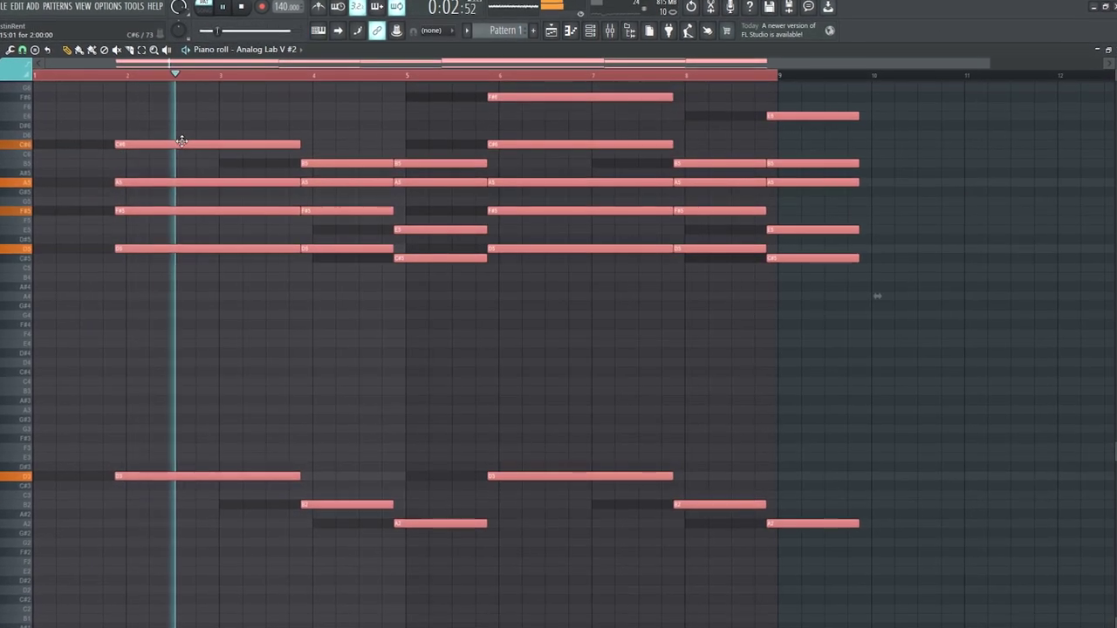
# - Move all notes in the second Analog Lab V's piano roll back so the progression starts at bar 1
pyautogui.moveTo(181, 141); pyautogui.dragTo(69, 155)
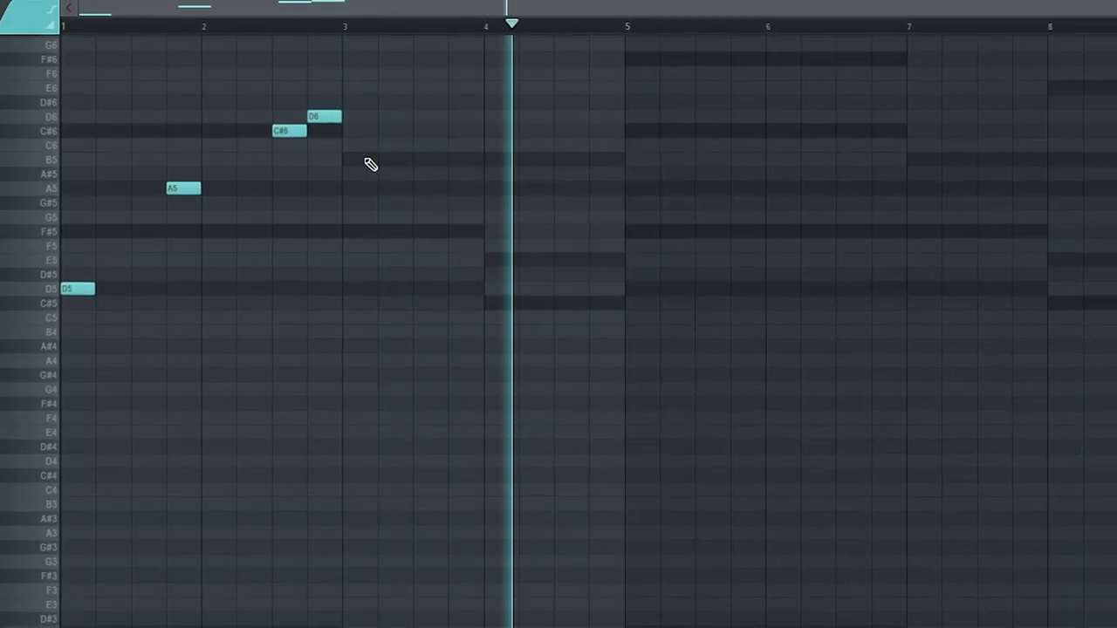
# - Extend the ElectraX melody with B4 and F#5 in bar 3 and the C#6–D6 pair in bar 4, repeated over bars 5–8
pyautogui.click(343, 329)
pyautogui.click(450, 230)
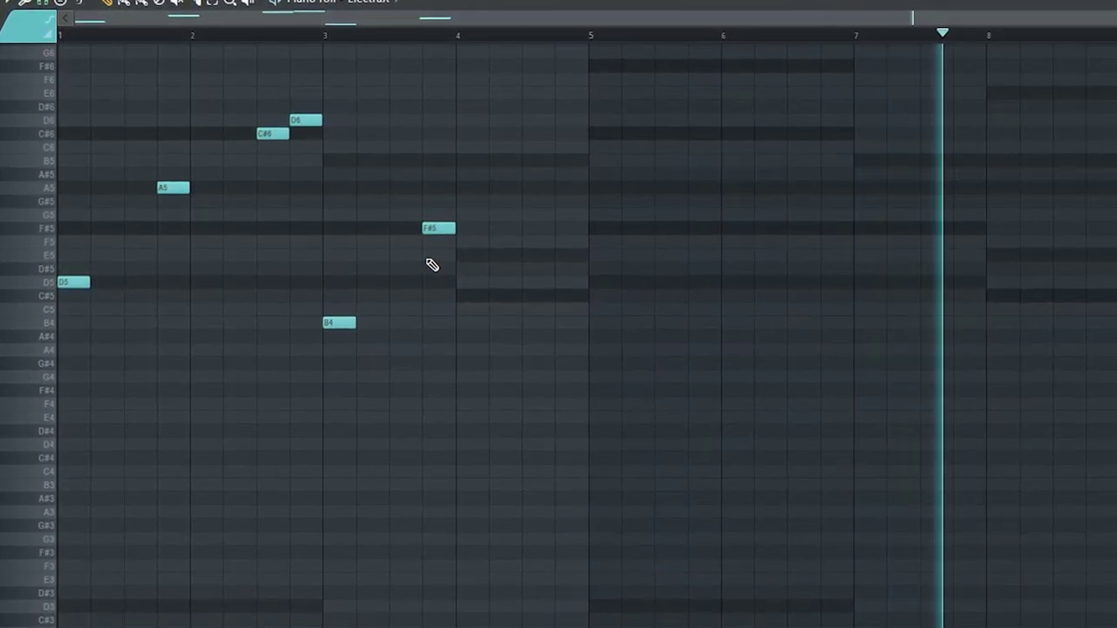
pyautogui.moveTo(354, 103); pyautogui.dragTo(518, 131)
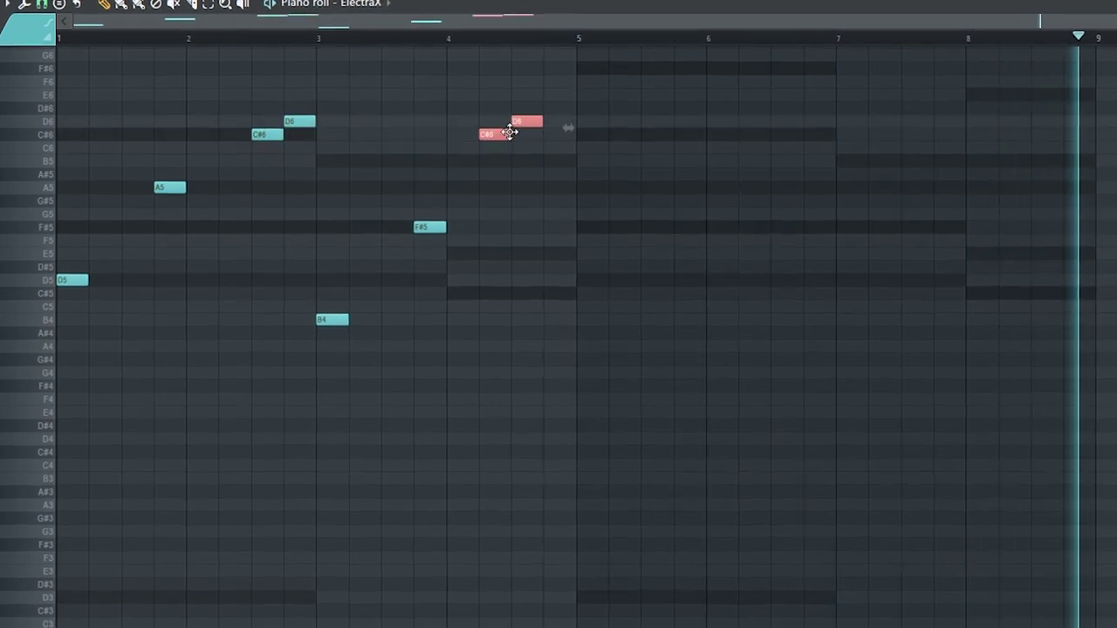
pyautogui.moveTo(698, 77); pyautogui.dragTo(569, 281)
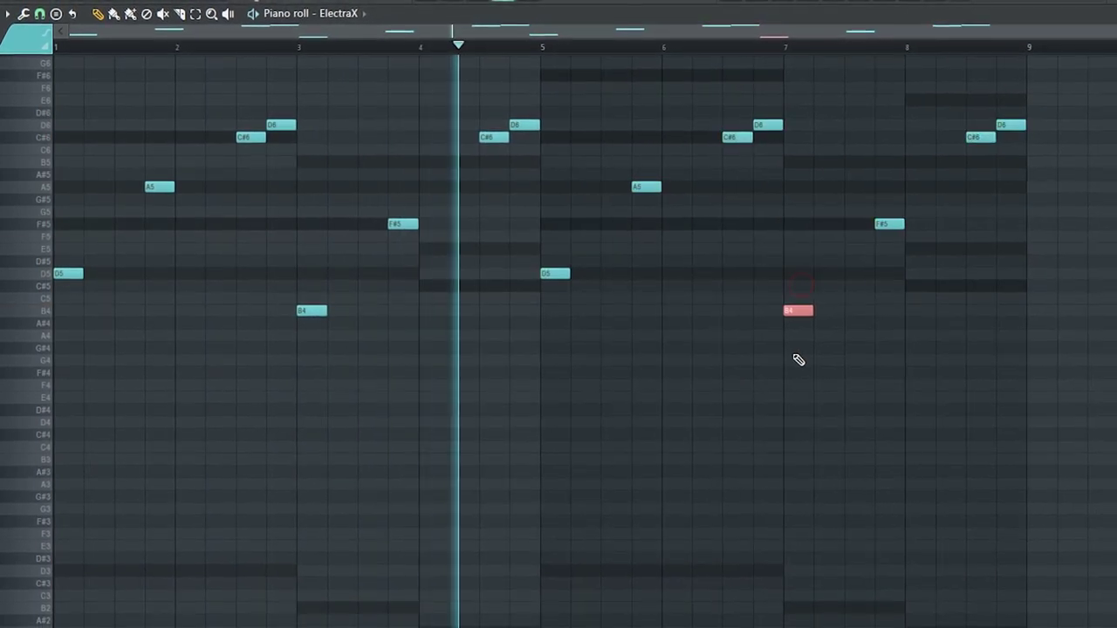
# - Raise the repeated melody's ending by octaves: B6 and F#6 in bar 7, C#7 and D7 in bar 8
pyautogui.hotkey('ctrl', 'Up')
pyautogui.scroll(1, 879, 352)
pyautogui.hotkey('ctrl', 'Right')
pyautogui.hotkey('ctrl', 'Up')
pyautogui.hotkey('ctrl', 'Left')
pyautogui.hotkey('ctrl', 'Up')
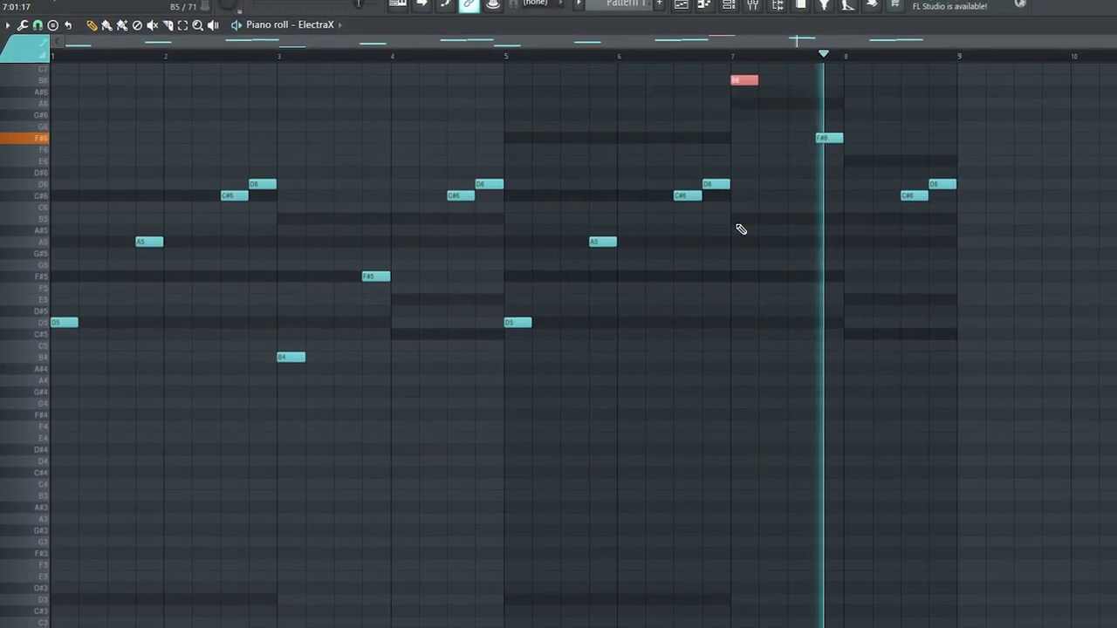
pyautogui.moveTo(978, 146); pyautogui.dragTo(881, 239)
pyautogui.hotkey('ctrl', 'Up')
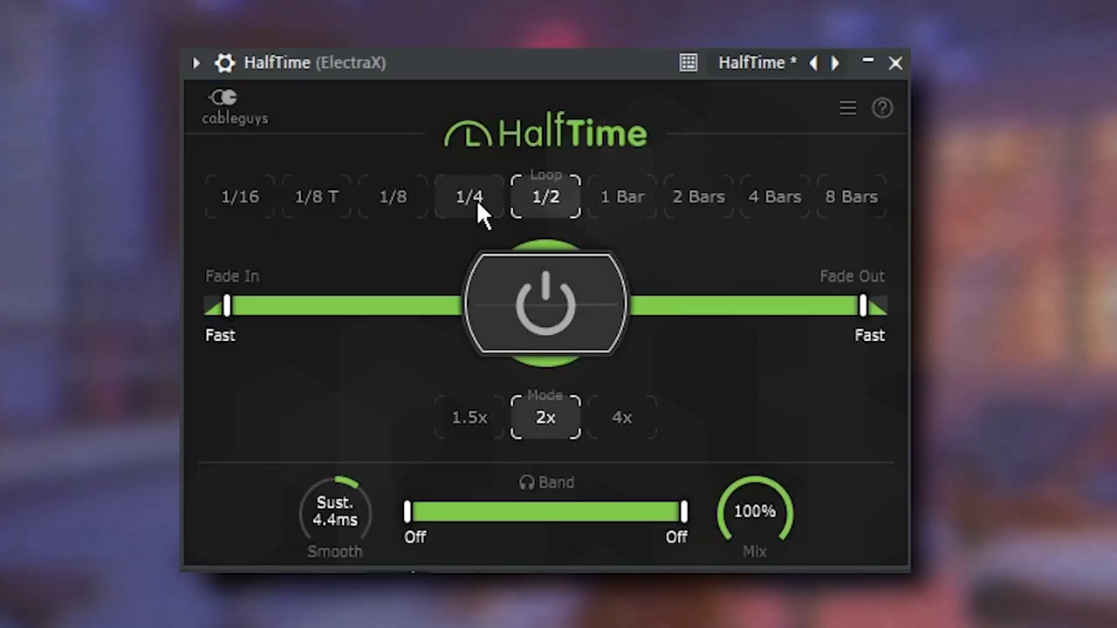
# - Set the HalfTime effect's loop length to 1/4
pyautogui.click(477, 206)
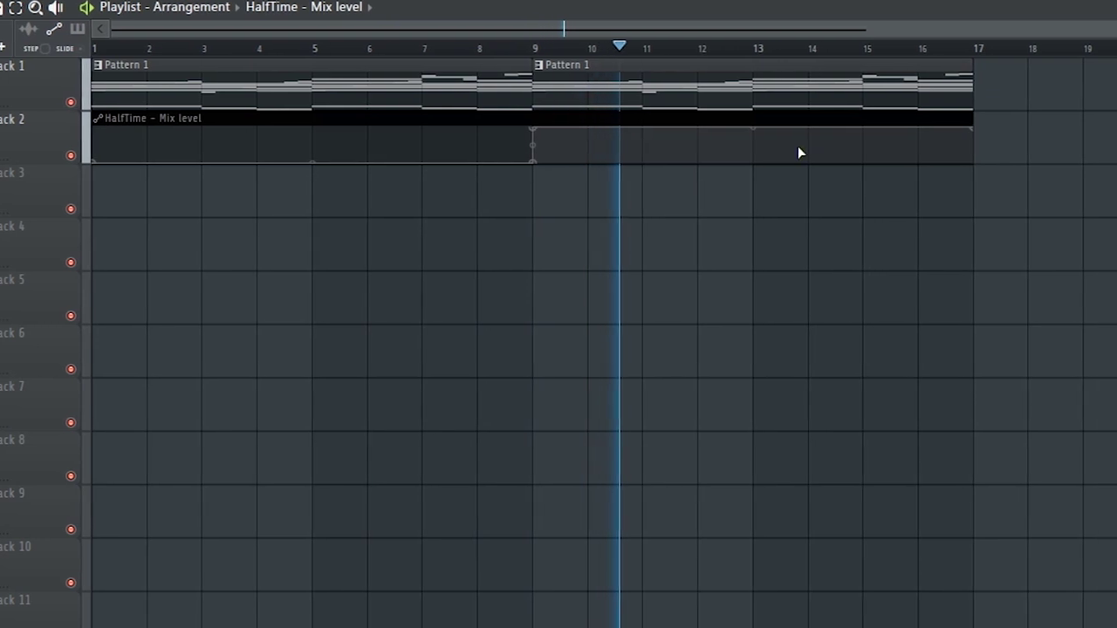
pyautogui.scroll(-1, 798, 153)
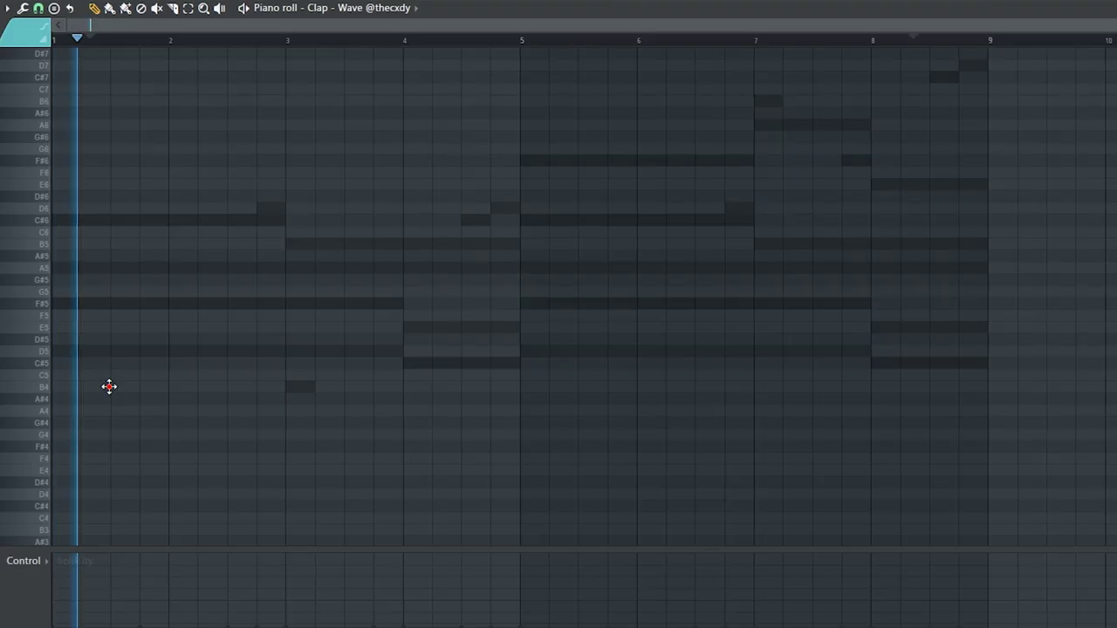
# - Place one B4 clap note halfway through each bar from bar 1 to bar 8
pyautogui.click(112, 387)
pyautogui.click(234, 386)
pyautogui.click(350, 386)
pyautogui.click(462, 387)
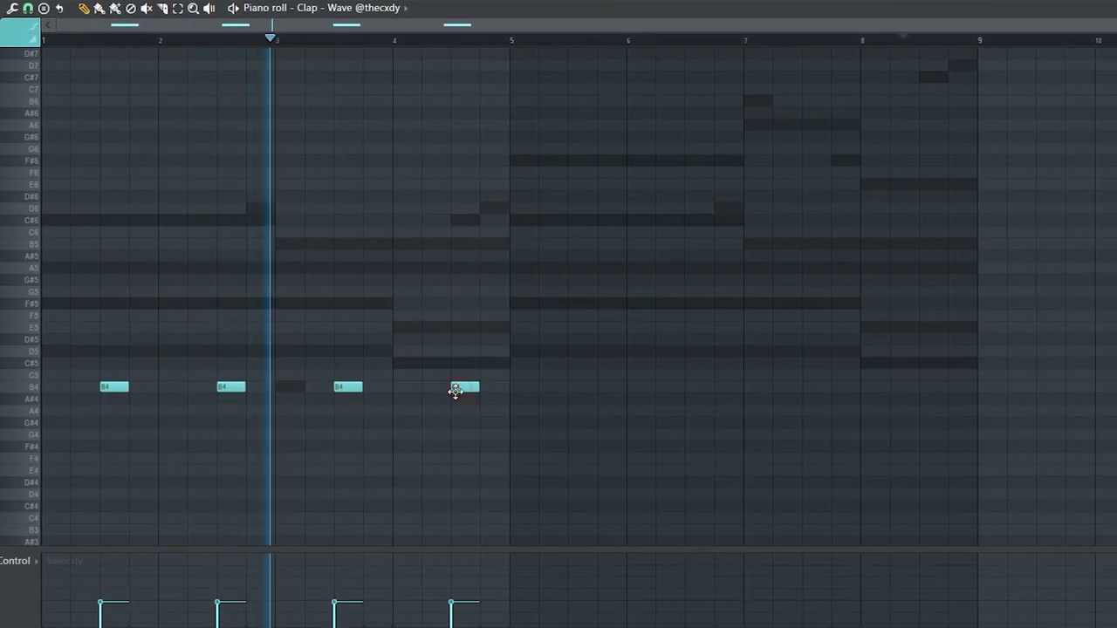
pyautogui.click(576, 387)
pyautogui.click(685, 387)
pyautogui.click(803, 387)
pyautogui.click(919, 387)
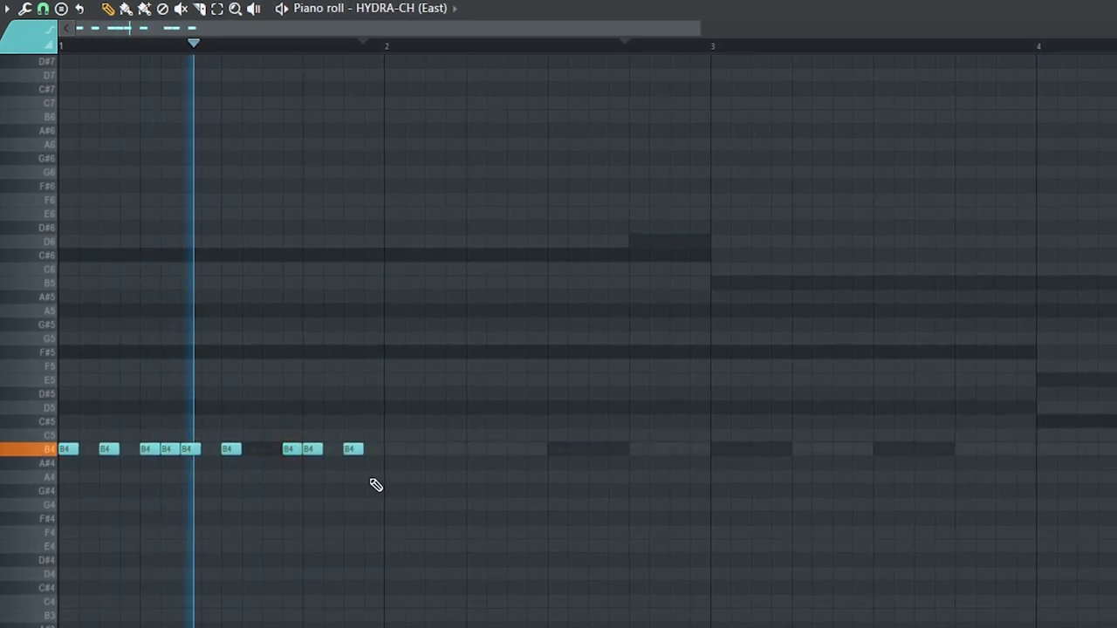
# - Extend the HYDRA-CH (East) hi-hat pattern on B4 through bar 2 by copying notes from bar 1
pyautogui.moveTo(236, 464); pyautogui.dragTo(388, 450)
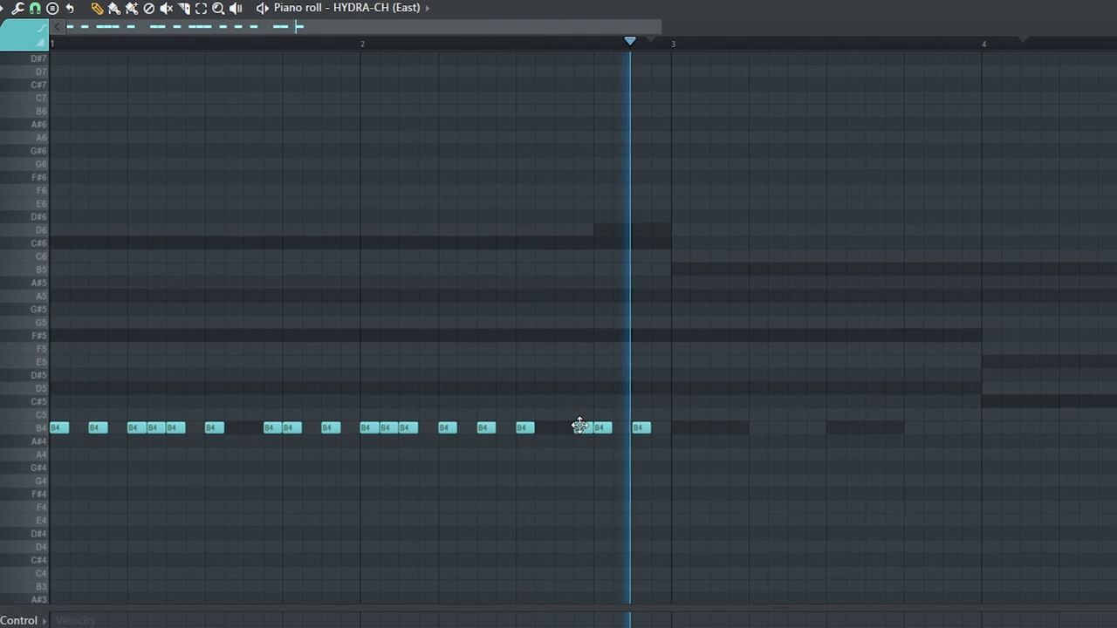
pyautogui.scroll(-2, 550, 430)
# - Load the 808 - Spinzaway (Perfect Tune Edit) sample with Cut self enabled and open its piano roll
pyautogui.moveTo(469, 380); pyautogui.dragTo(26, 467)
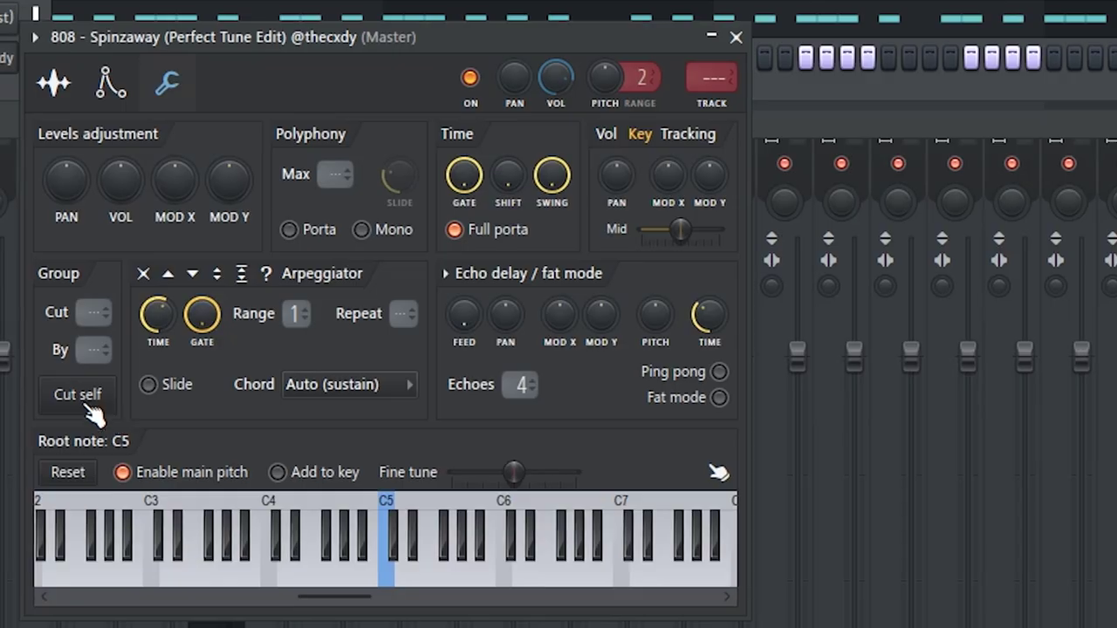
pyautogui.click(83, 397)
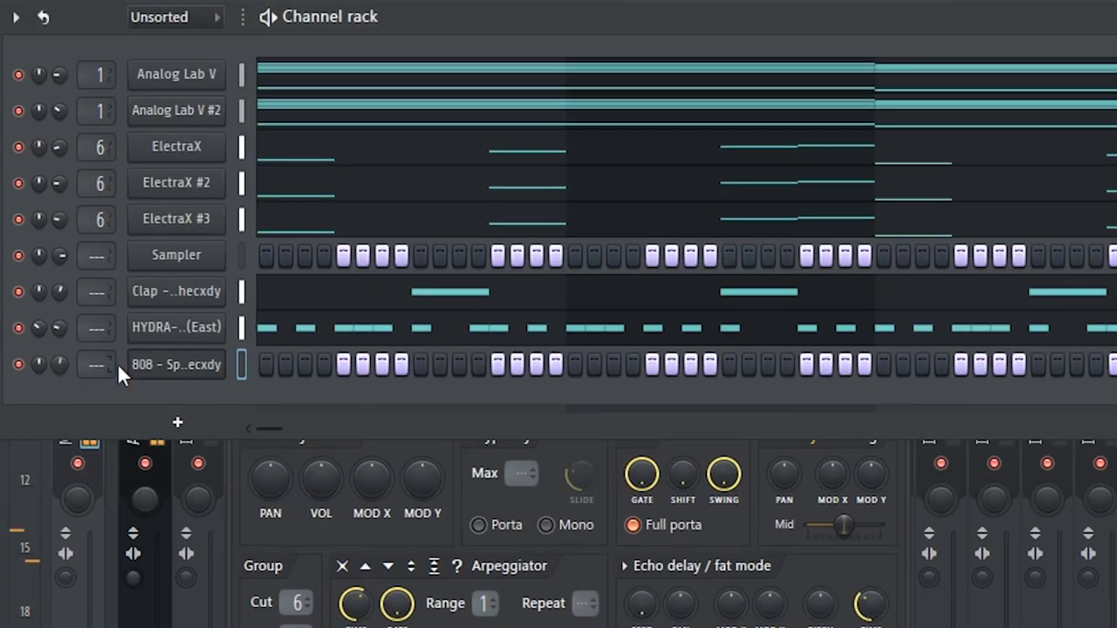
pyautogui.rightClick(194, 368)
pyautogui.click(253, 364)
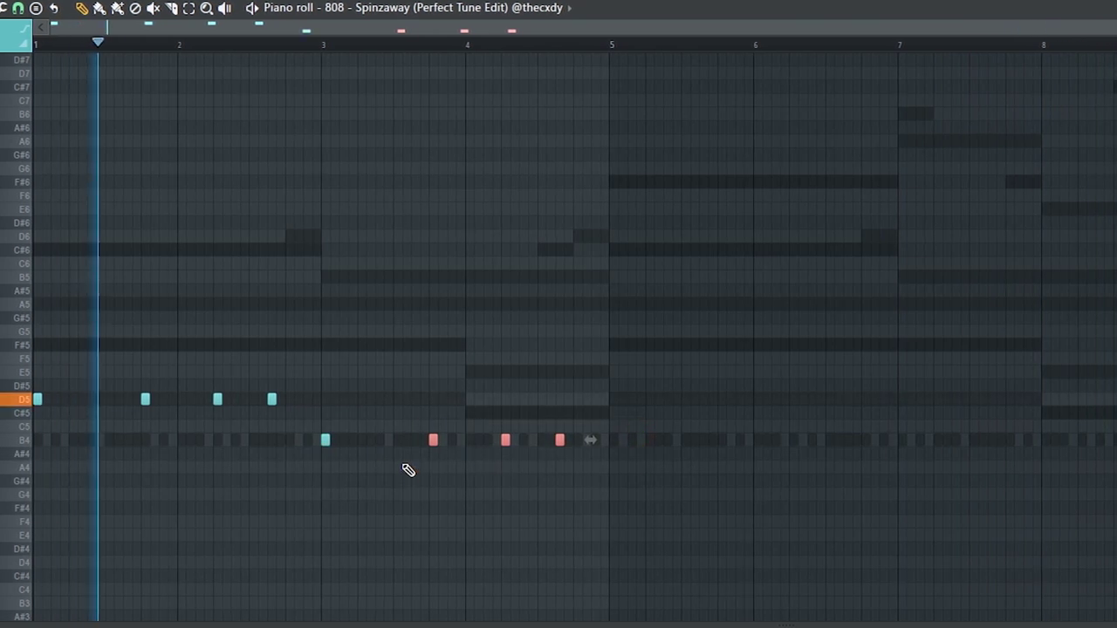
# - Set the 808's bar 4 notes to A5 and vary the repeat in bars 5–8 with an extra note late in bar 6
pyautogui.moveTo(503, 468); pyautogui.dragTo(481, 481)
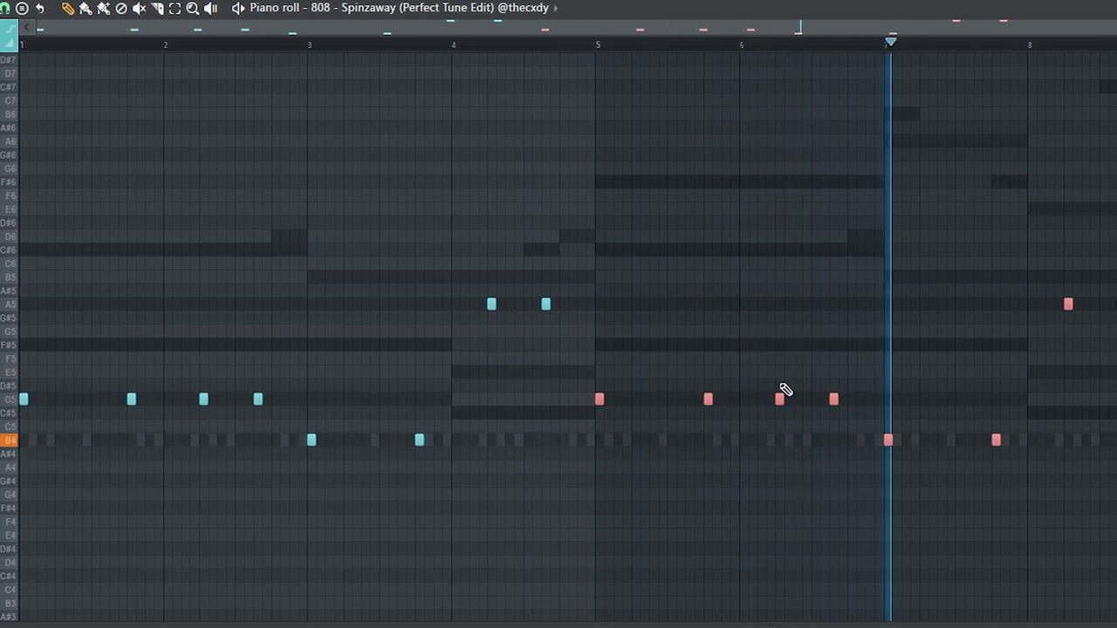
pyautogui.click(865, 399)
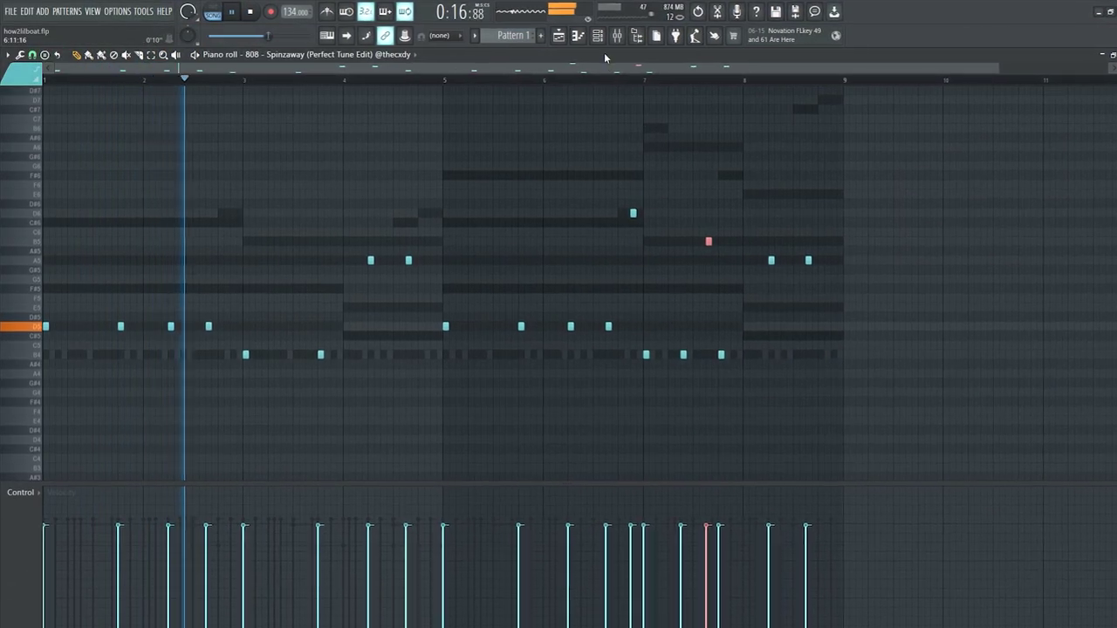
# - Browse to the 1 [Go To Kicks] folder and add the KICK - Sneaky sample to the channel rack
pyautogui.press('F6')
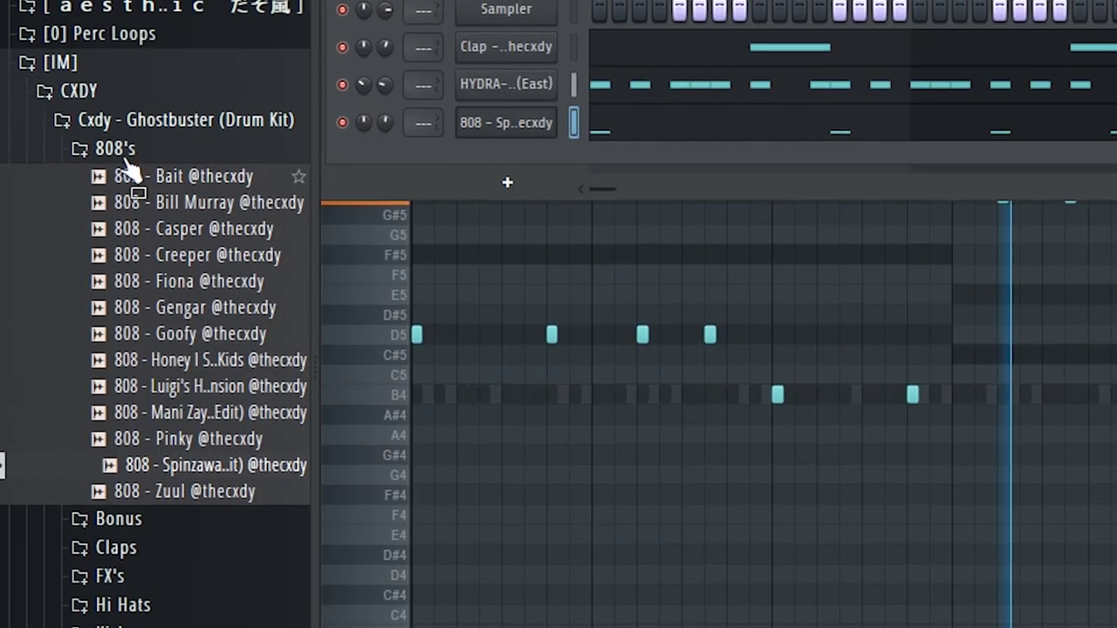
pyautogui.click(113, 91)
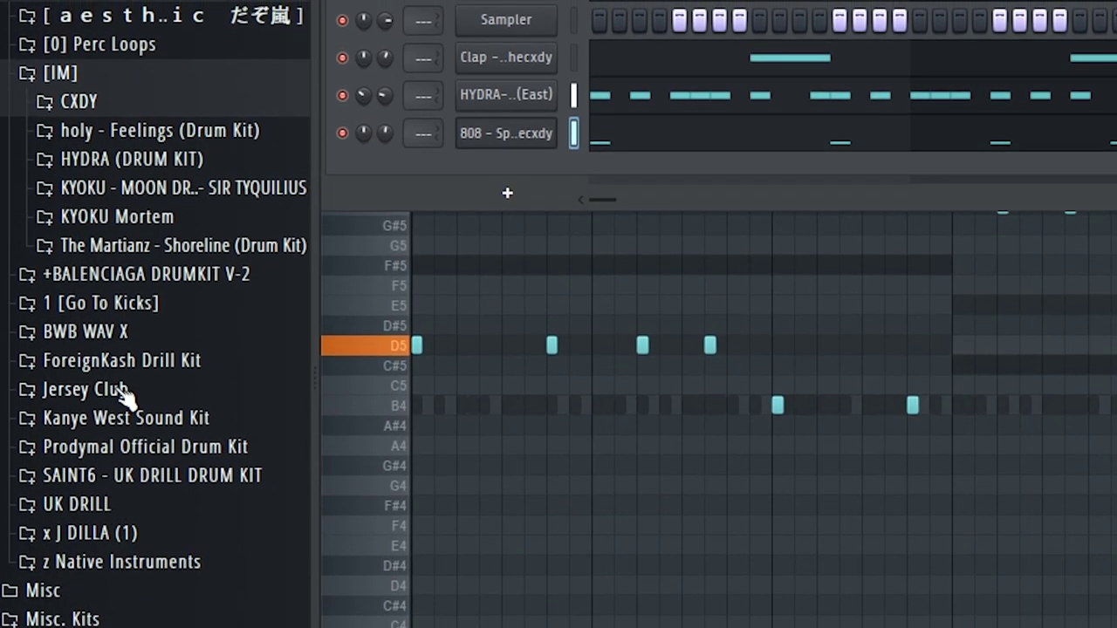
pyautogui.click(124, 302)
pyautogui.moveTo(109, 392); pyautogui.dragTo(387, 186)
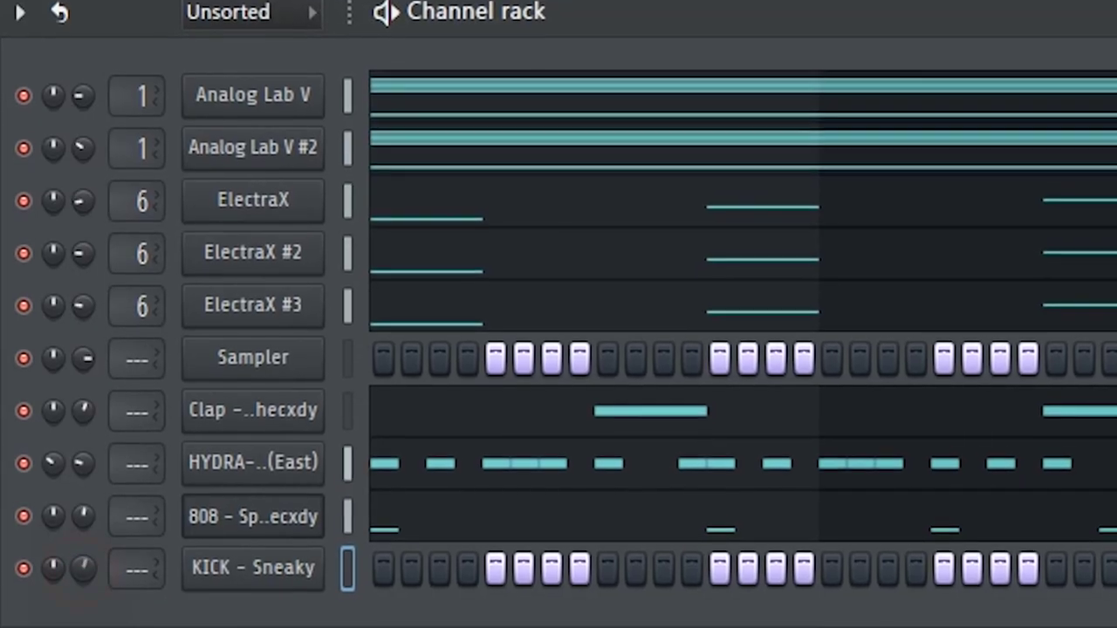
# - Copy the 808's note pattern to the KICK - Sneaky channel and open the kick's piano roll
pyautogui.click(346, 517)
pyautogui.click(346, 563)
pyautogui.rightClick(277, 565)
pyautogui.click(170, 223)
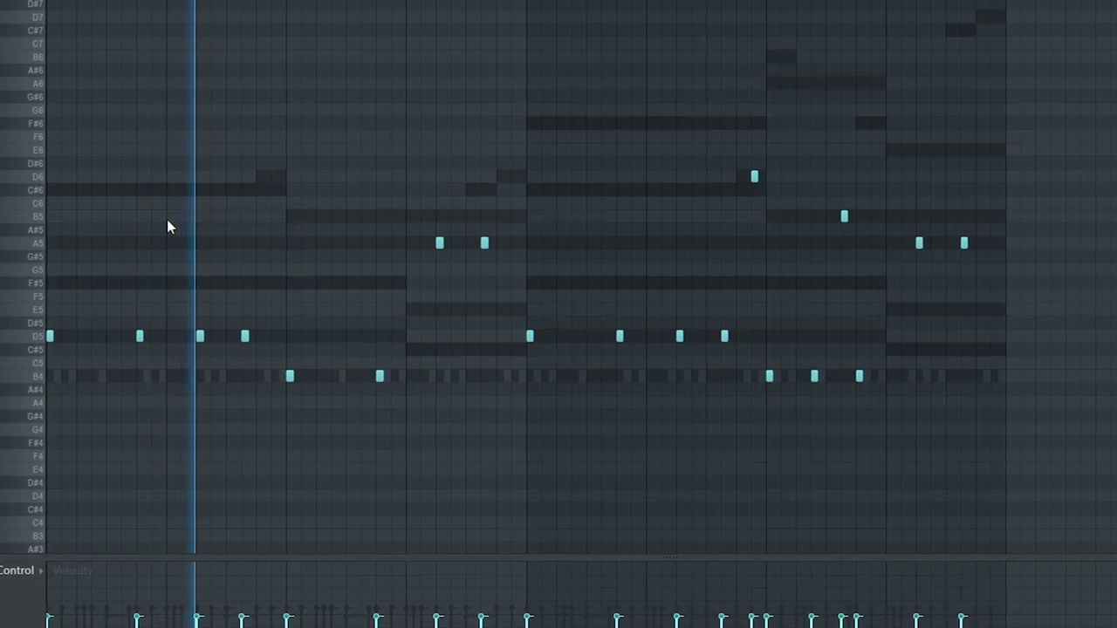
# - Flatten all the copied kick notes onto B4
pyautogui.hotkey('alt', 'l')
pyautogui.press('Return')
pyautogui.hotkey('shift', 'Down')
pyautogui.hotkey('ctrl', 'a')
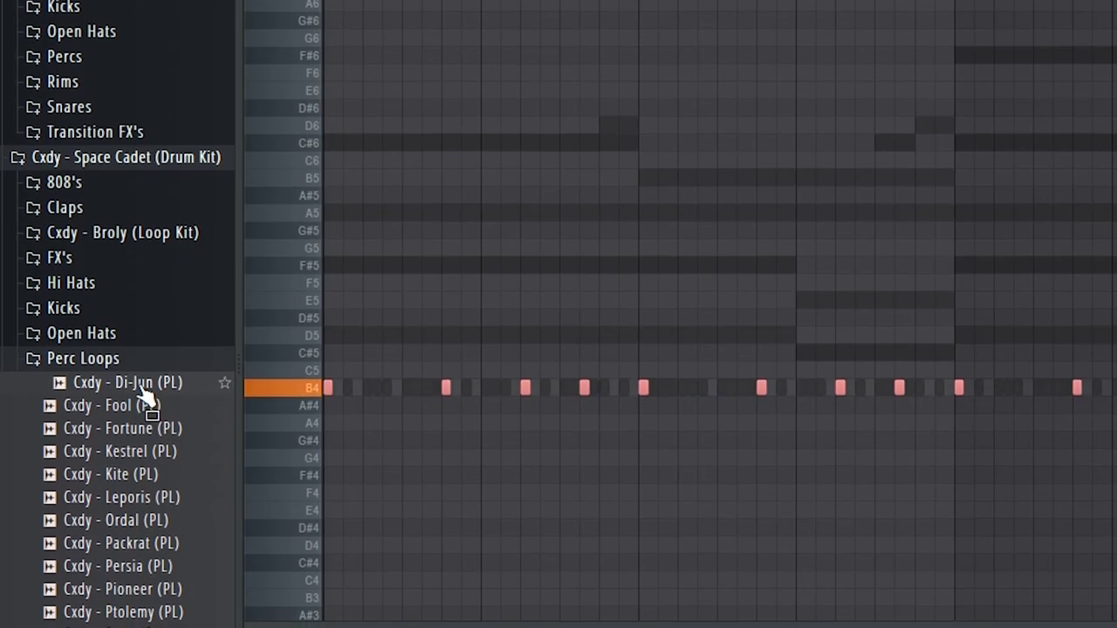
# - Place the Cxdy - Di-Jun (PL) perc loop on playlist track 3 at bar 1 and lower its volume
pyautogui.moveTo(145, 394); pyautogui.dragTo(451, 200)
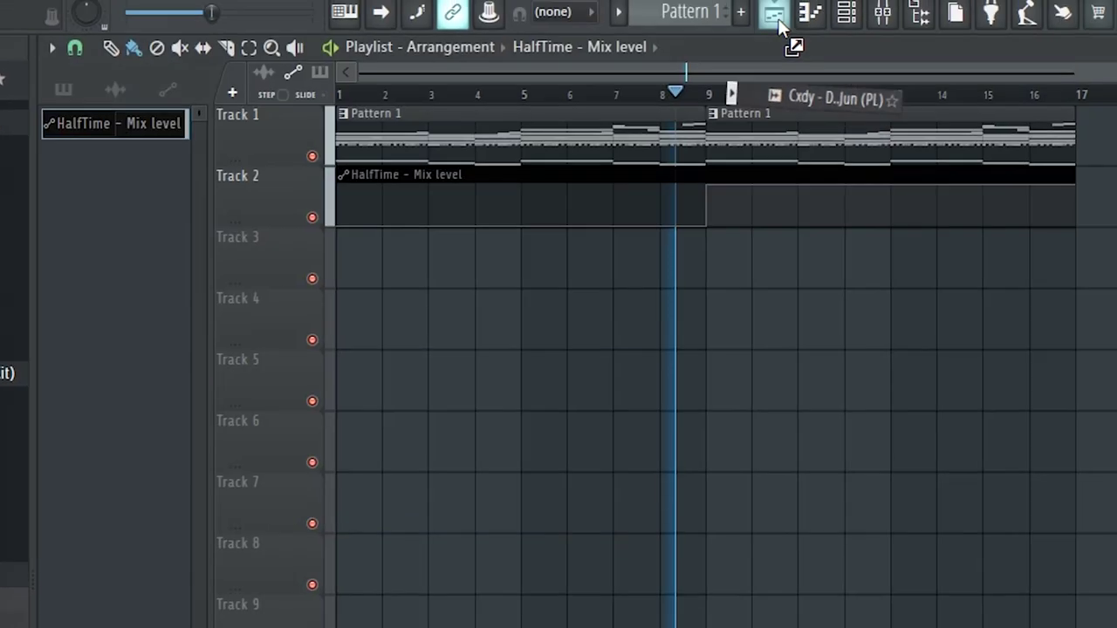
pyautogui.moveTo(761, 93); pyautogui.dragTo(768, 255)
pyautogui.moveTo(692, 250); pyautogui.dragTo(691, 250)
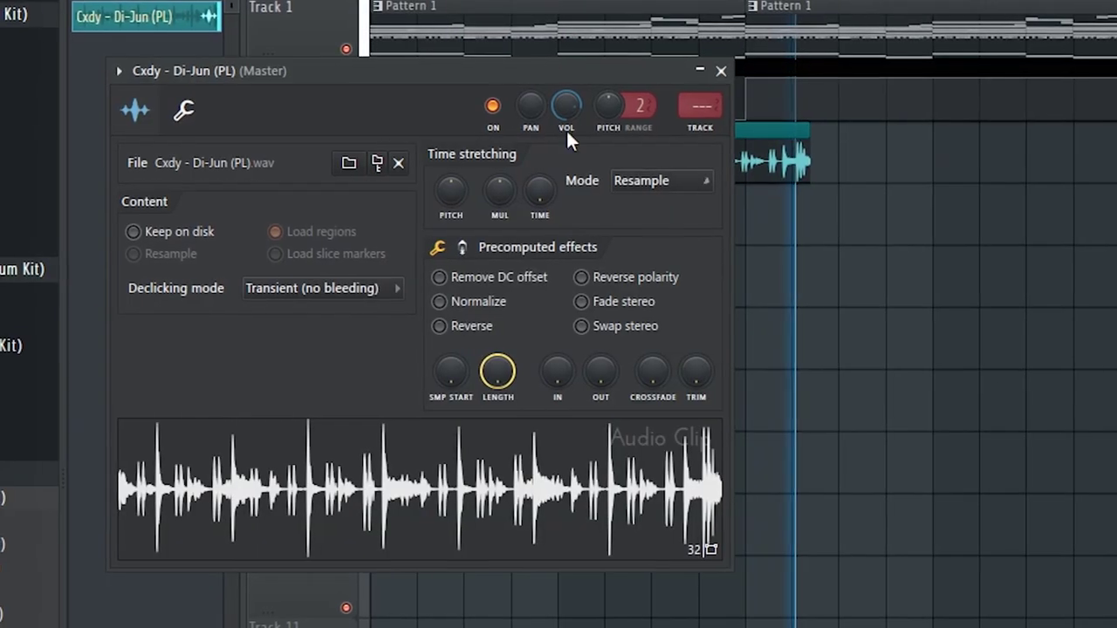
pyautogui.click(734, 67)
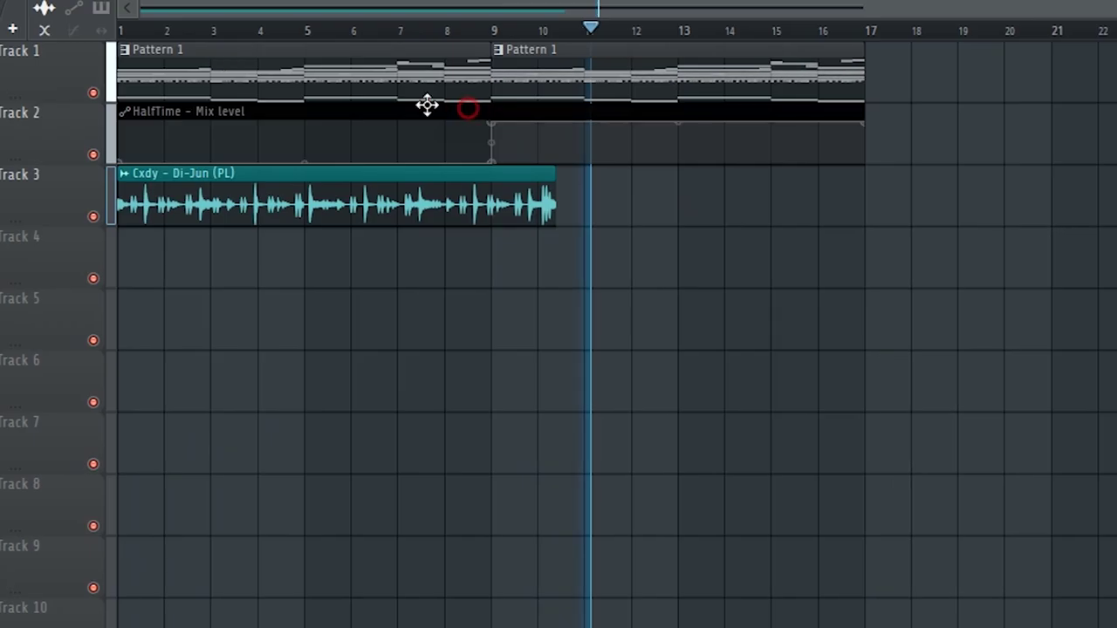
# - Set the Di-Jun loop's time stretching mode to Stretch and fit the clip so it ends at bar 9
pyautogui.doubleClick(221, 179)
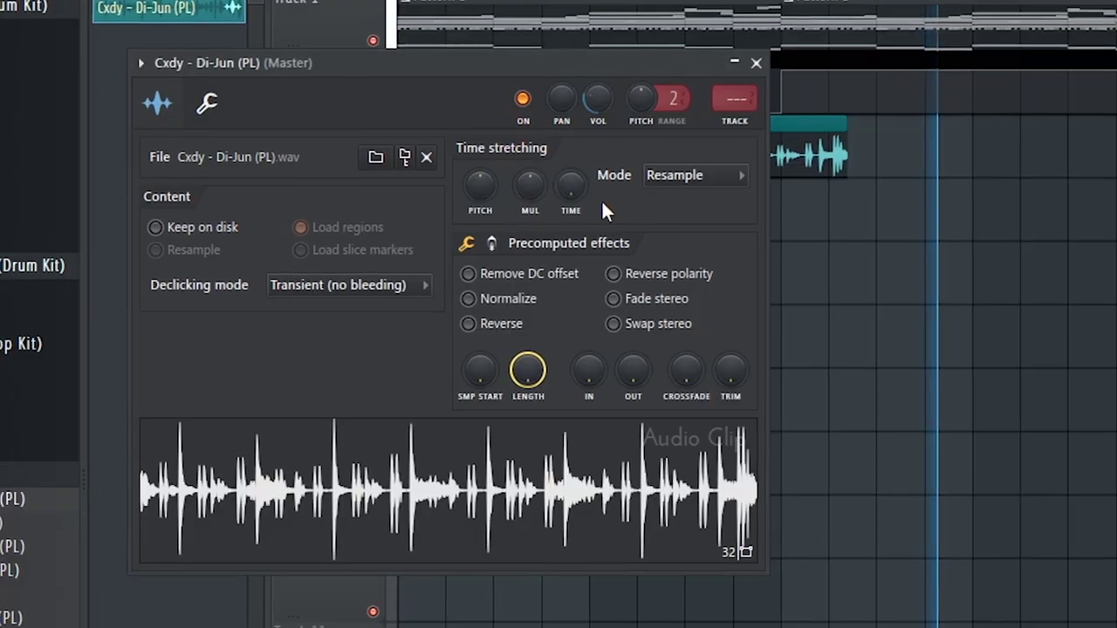
pyautogui.click(705, 175)
pyautogui.click(703, 235)
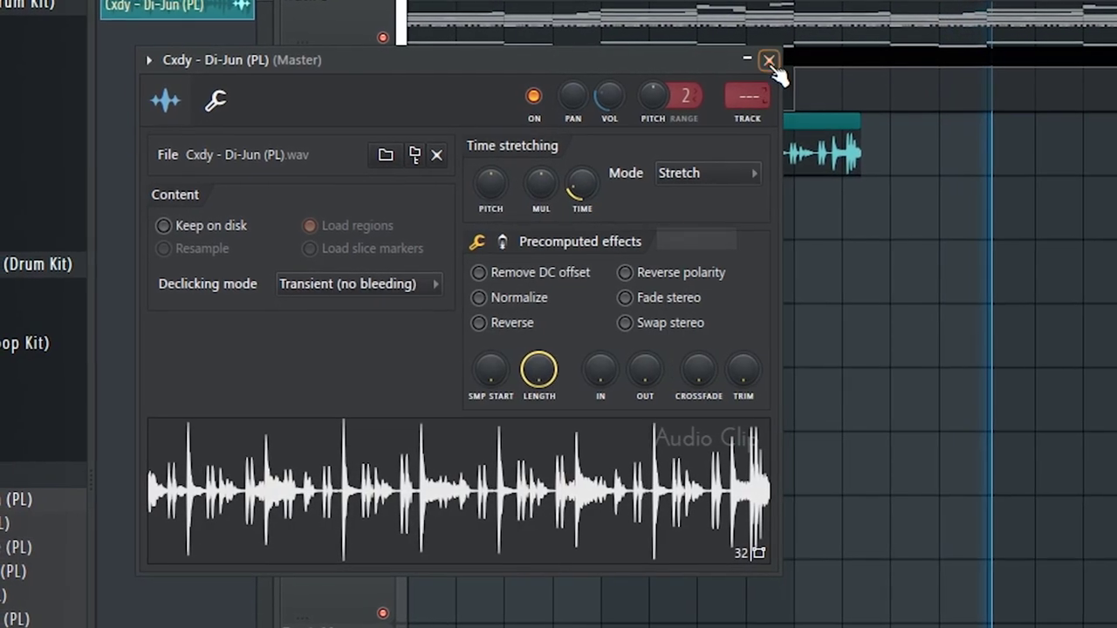
pyautogui.click(769, 61)
pyautogui.moveTo(531, 190); pyautogui.dragTo(423, 204)
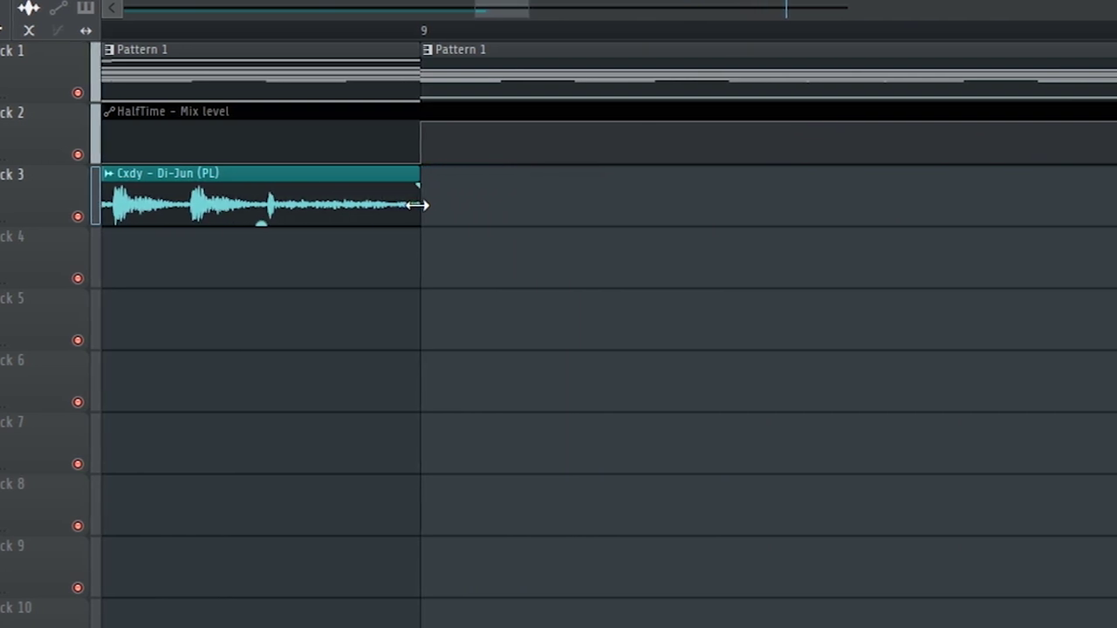
# - Slice the Di-Jun loop on track 3, keeping only the short opening hit of bar 1 and the first half of bar 2
pyautogui.scroll(5, 96, 144)
pyautogui.scroll(-2, 96, 144)
pyautogui.press('space')
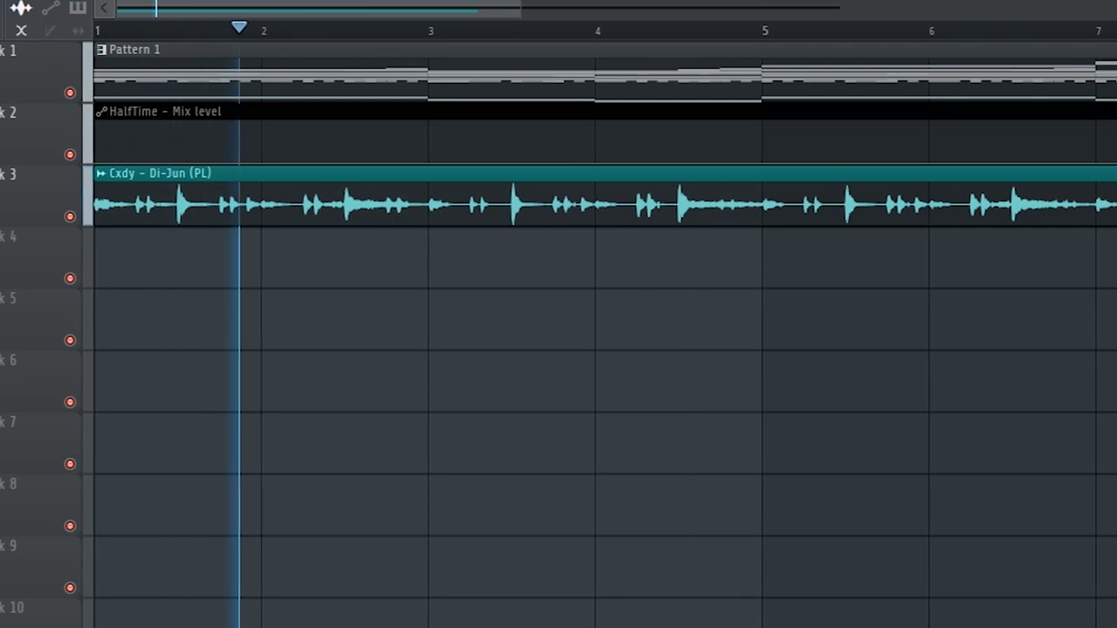
pyautogui.moveTo(177, 194); pyautogui.dragTo(248, 226)
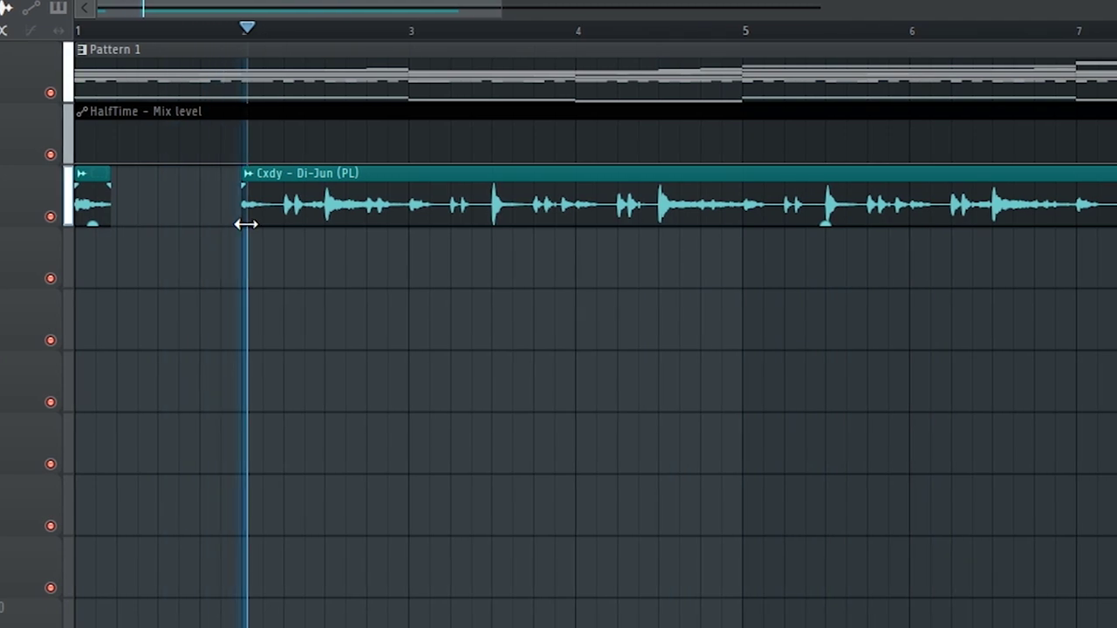
pyautogui.press('space')
pyautogui.press('space')
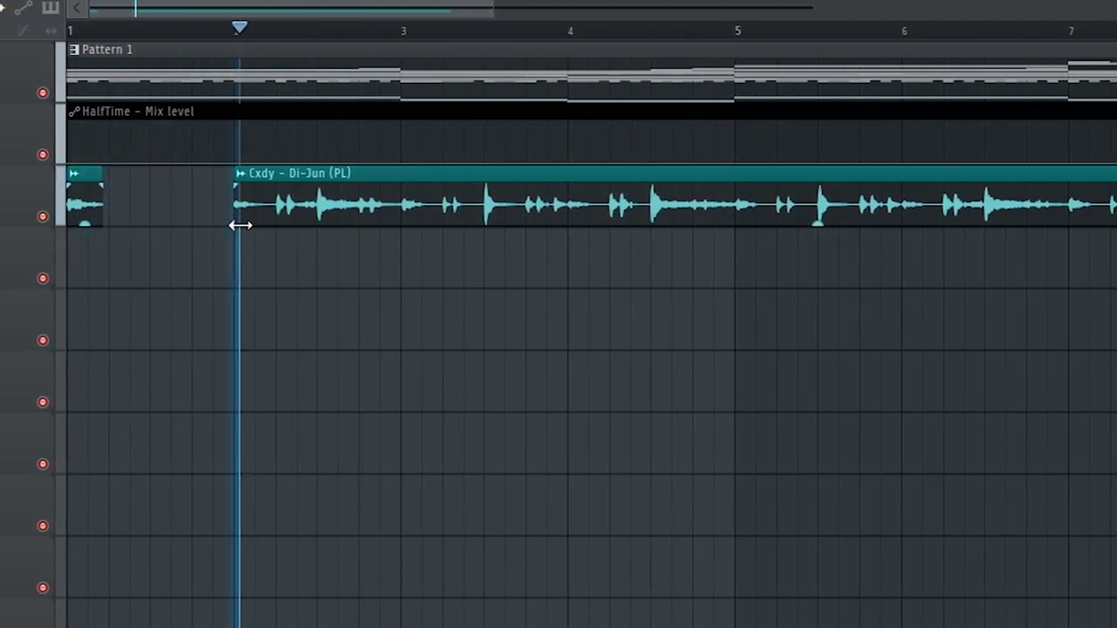
pyautogui.moveTo(327, 195); pyautogui.dragTo(325, 228)
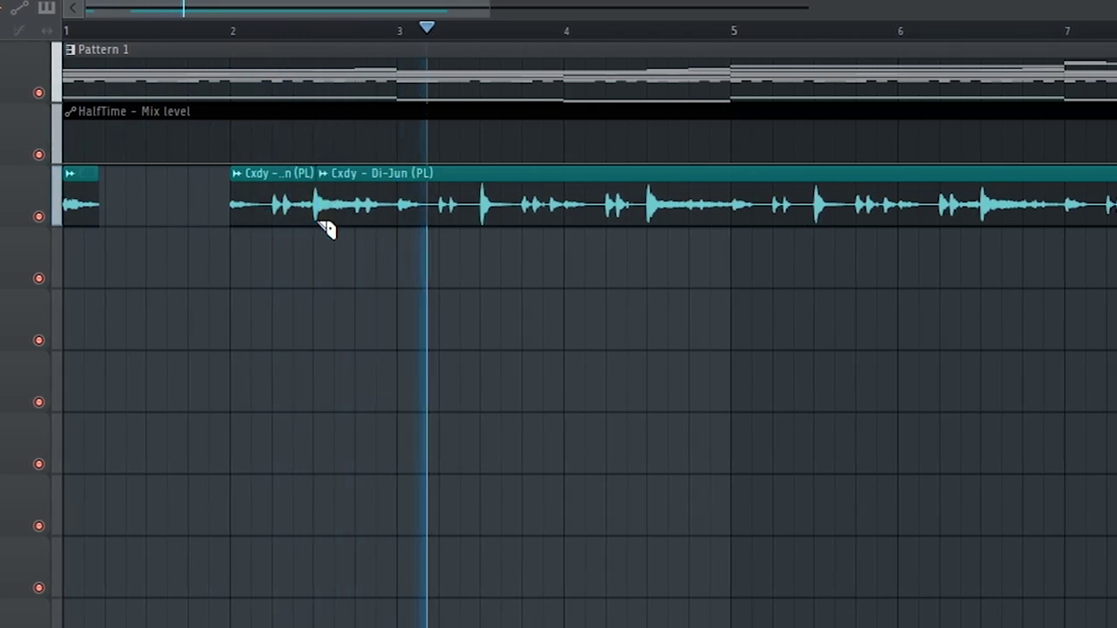
pyautogui.rightClick(322, 213)
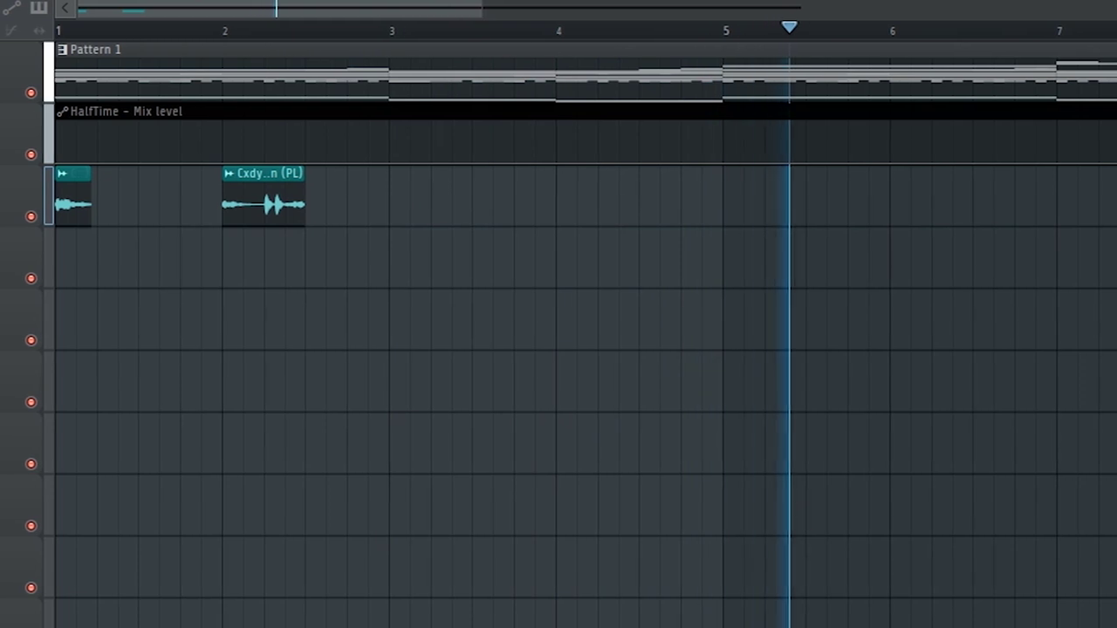
# - Duplicate the two Di-Jun slices repeatedly along track 3 so they recur every two bars
pyautogui.scroll(-3, 296, 237)
pyautogui.hotkey('ctrl', 'a')
pyautogui.hotkey('ctrl', 'b')
pyautogui.hotkey('ctrl', 'a')
pyautogui.hotkey('ctrl', 'b')
pyautogui.hotkey('ctrl', 'a')
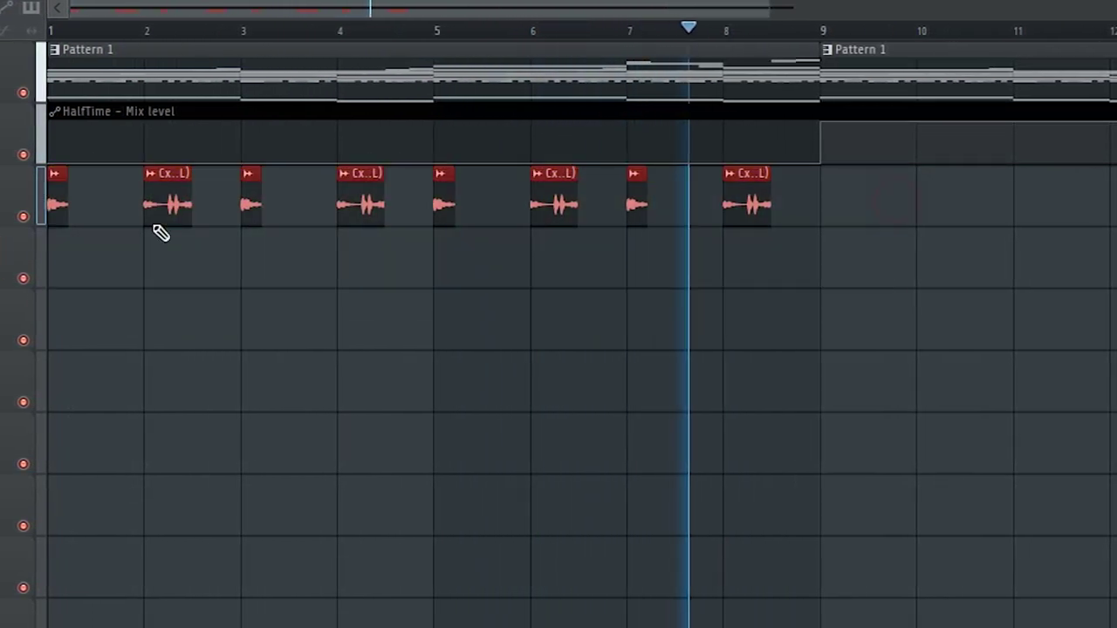
# - Duplicate the split channel patterns on tracks 4 to 12 to bar 9 and repeat the whole 16-bar arrangement after itself
pyautogui.scroll(-2, 843, 192)
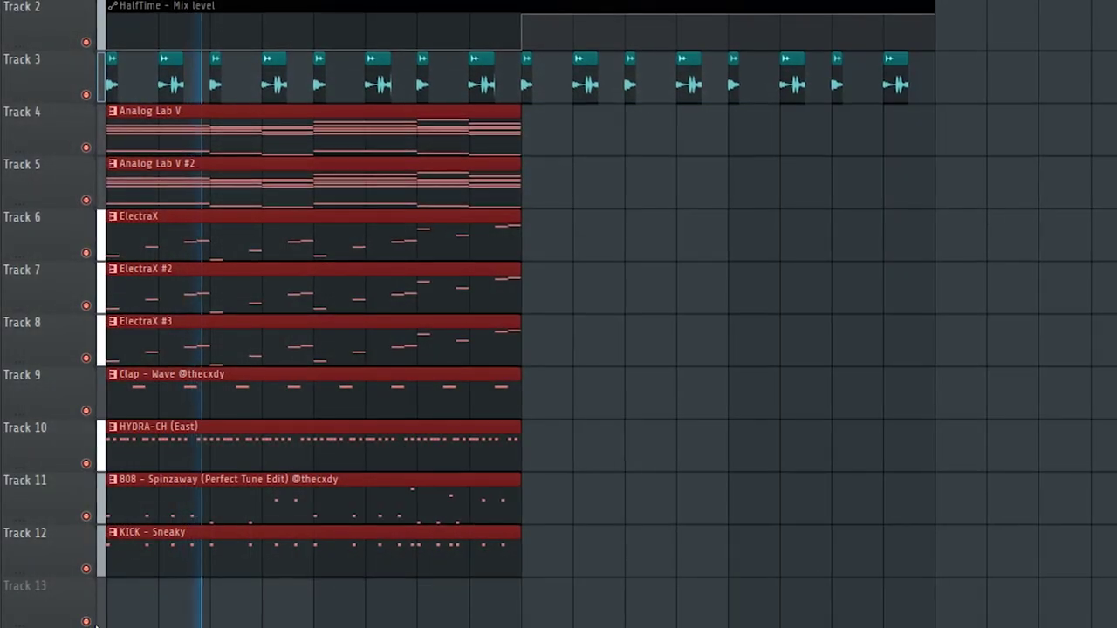
pyautogui.hotkey('ctrl', 'b')
pyautogui.hotkey('ctrl', 'a')
pyautogui.hotkey('ctrl', 'b')
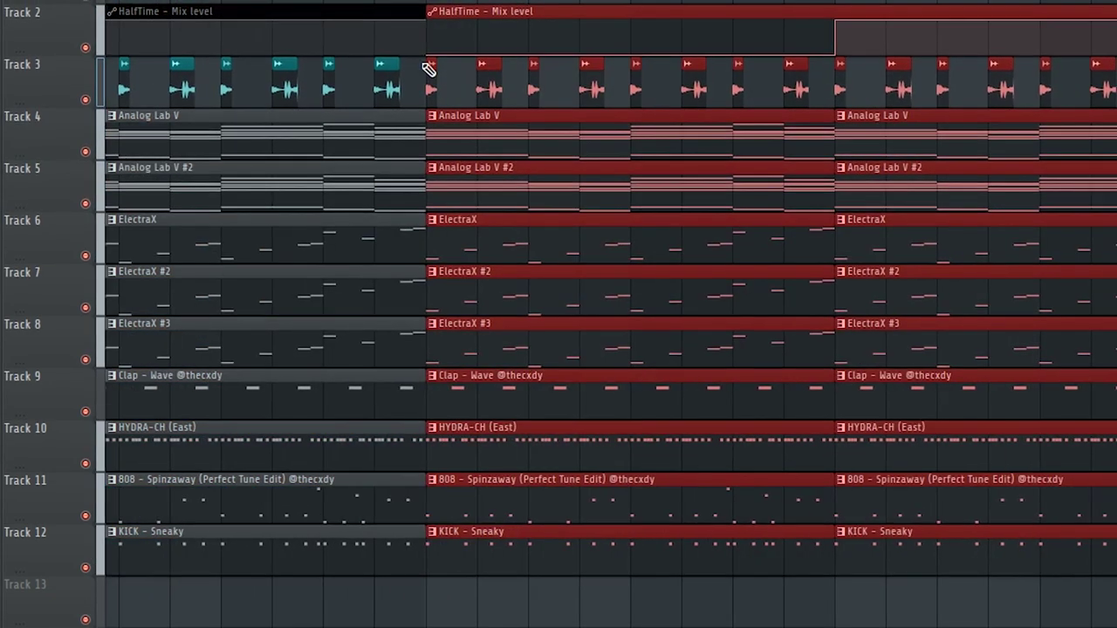
# - Delete the clap, hi-hat, 808 and kick clips on tracks 9 to 12 from the opening section
pyautogui.scroll(-1, 611, 314)
pyautogui.moveTo(212, 392); pyautogui.dragTo(204, 591)
pyautogui.press('Delete')
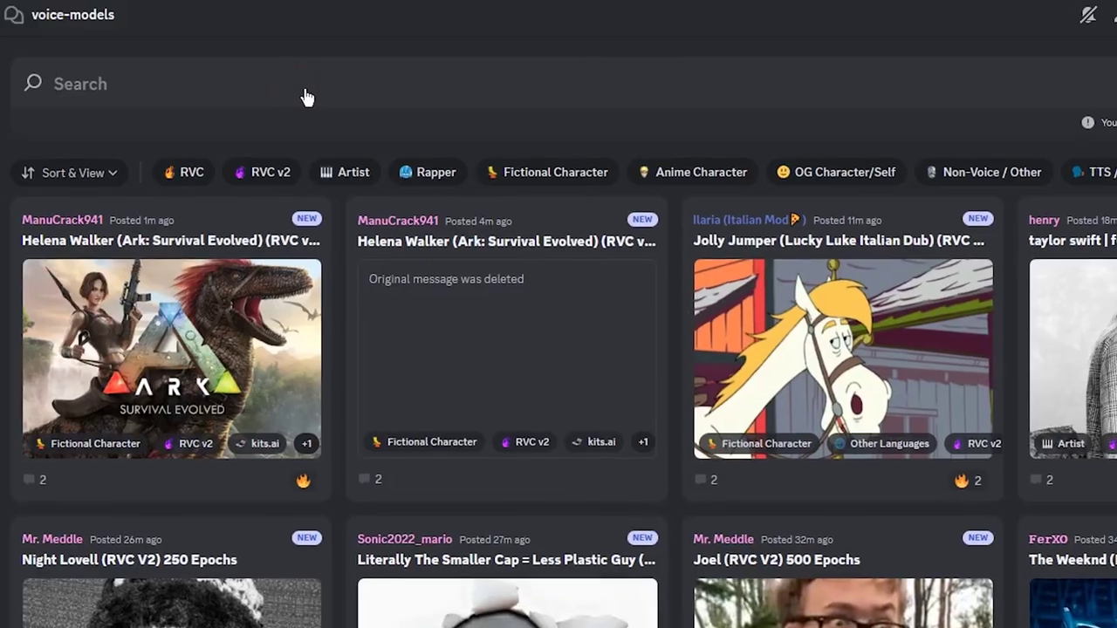
# - Switch to Discord and search the voice-models channel for "lil yachty"
pyautogui.click(307, 98)
pyautogui.write('lil yachty')
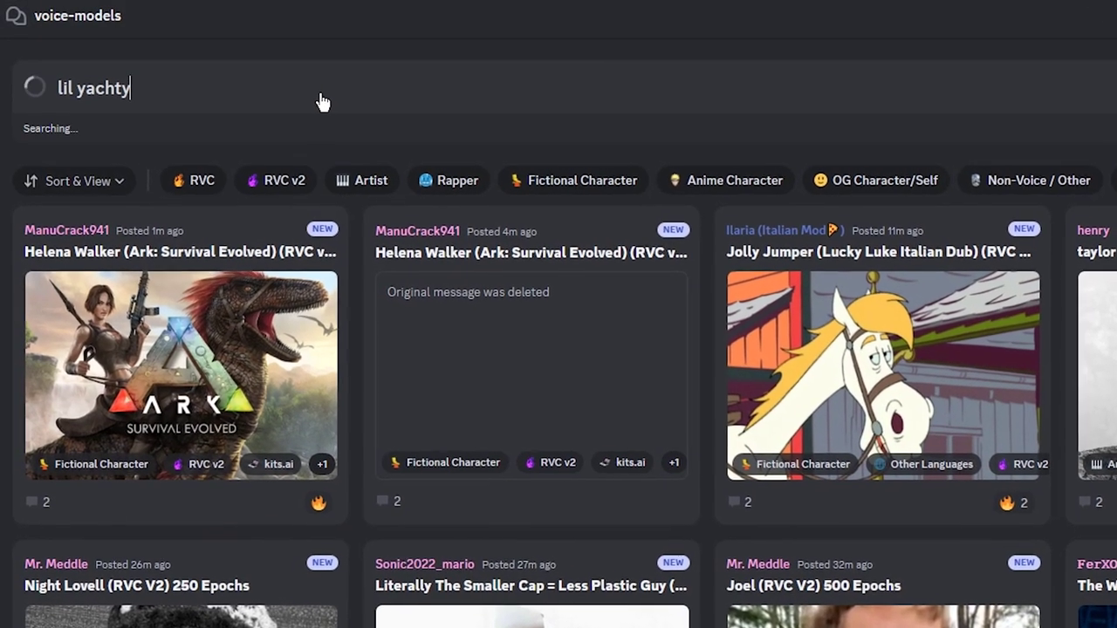